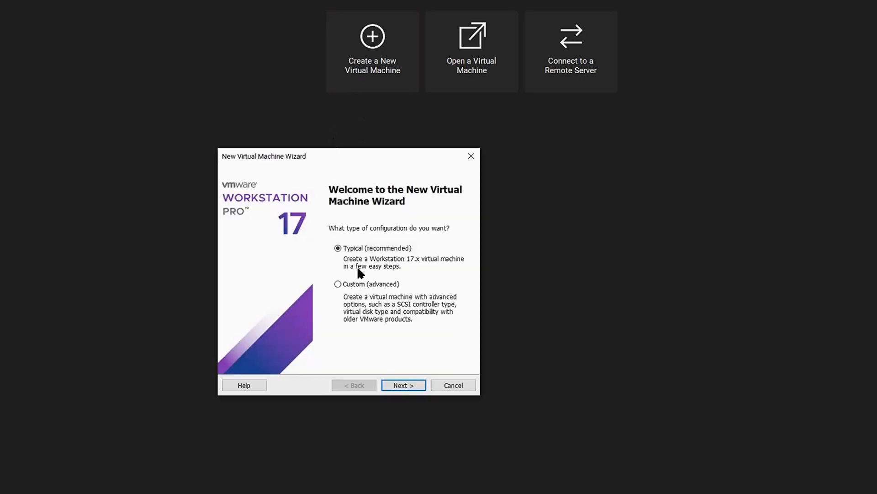
# Choose the Typical configuration and install from the kali-linux-2023.1a-installer-purple-amd64.iso disc image file
pyautogui.click(404, 385)
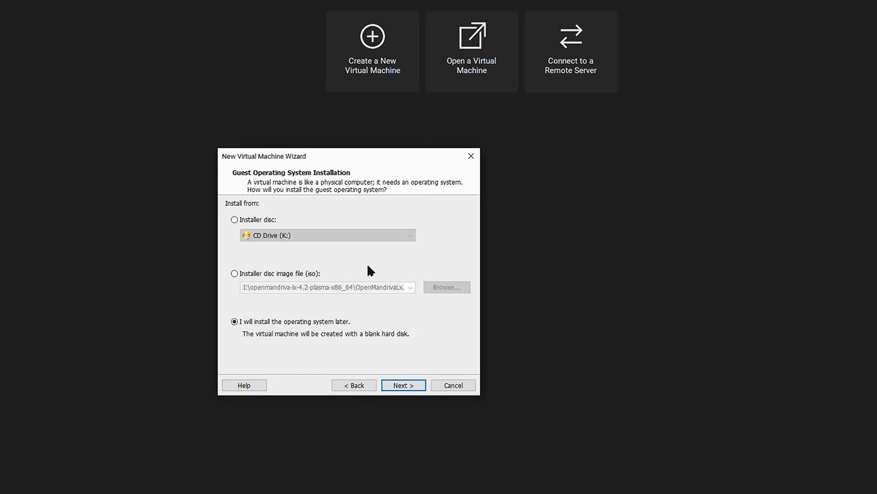
pyautogui.click(293, 276)
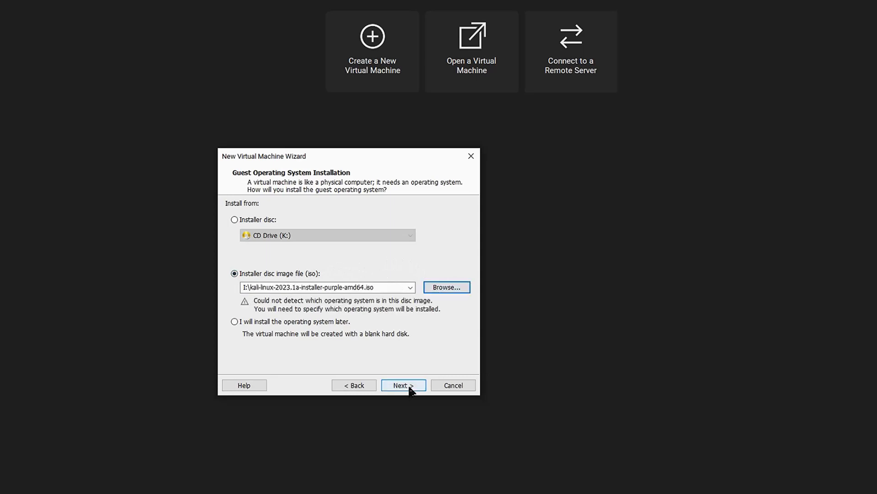
pyautogui.click(410, 389)
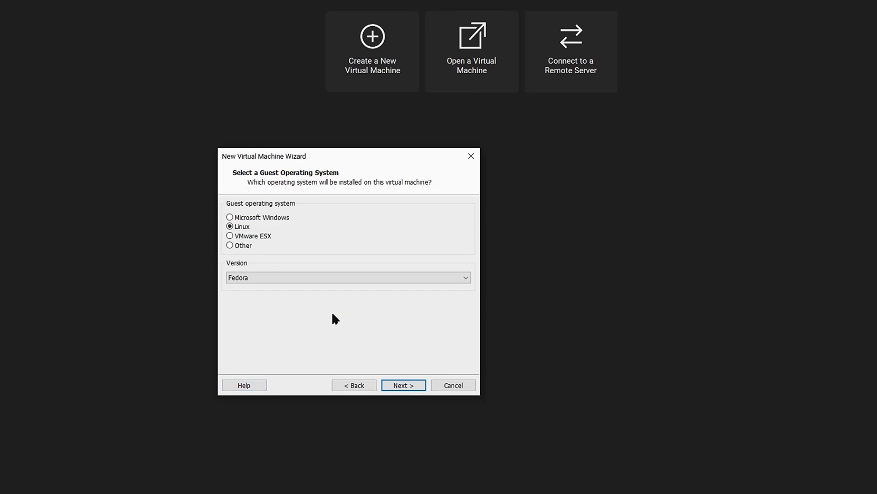
# Set the guest operating system to Linux with version Debian 11.x 64-bit
pyautogui.click(465, 277)
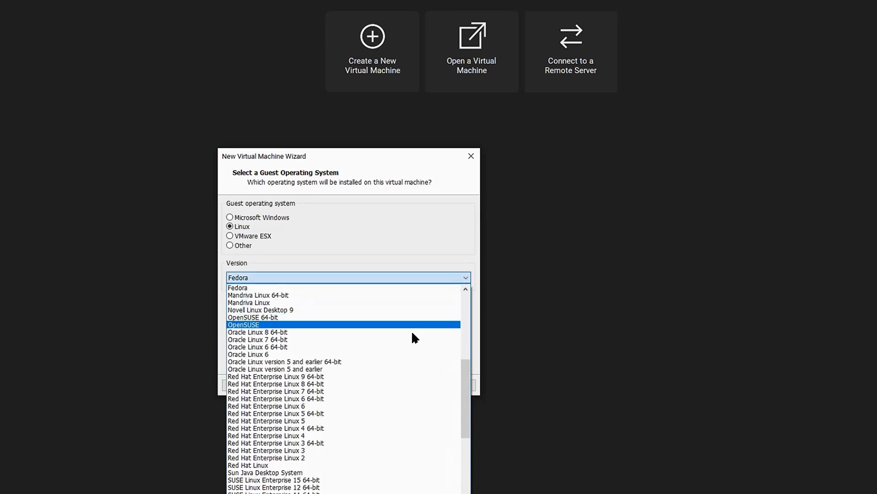
pyautogui.scroll(7, 366, 428)
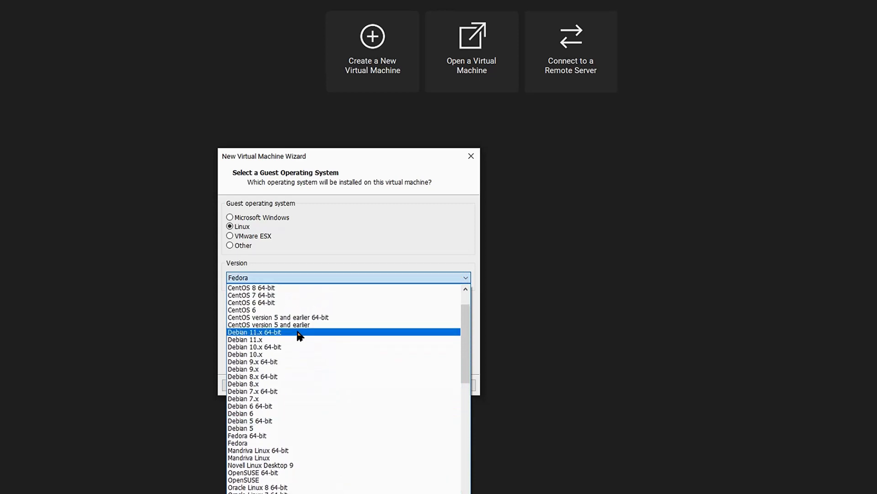
pyautogui.click(297, 332)
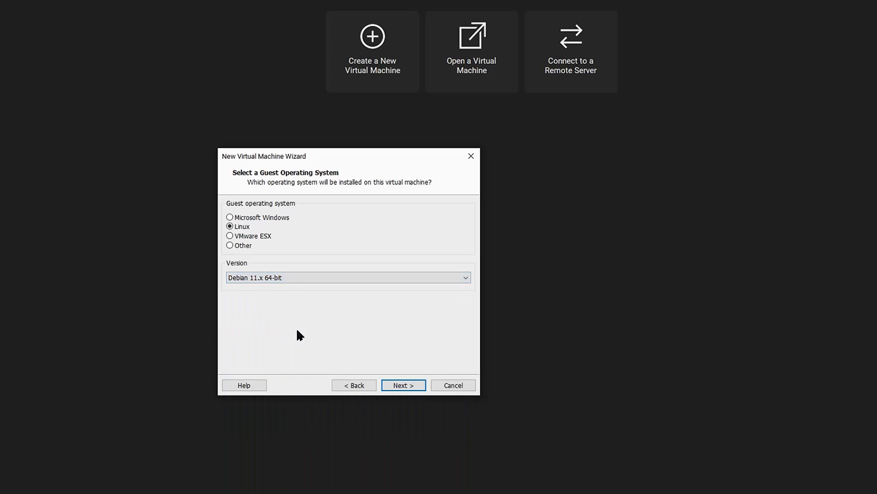
pyautogui.click(406, 386)
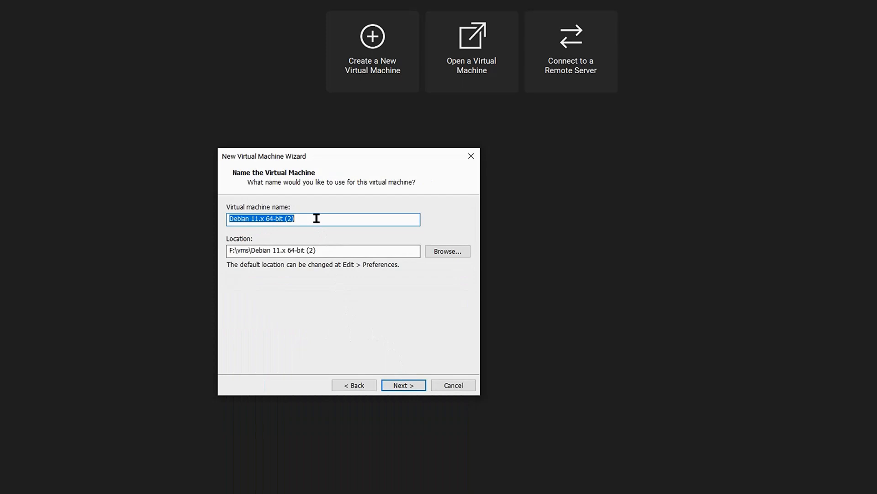
# Name the virtual machine Kali-purple
pyautogui.write('Kali-purple')
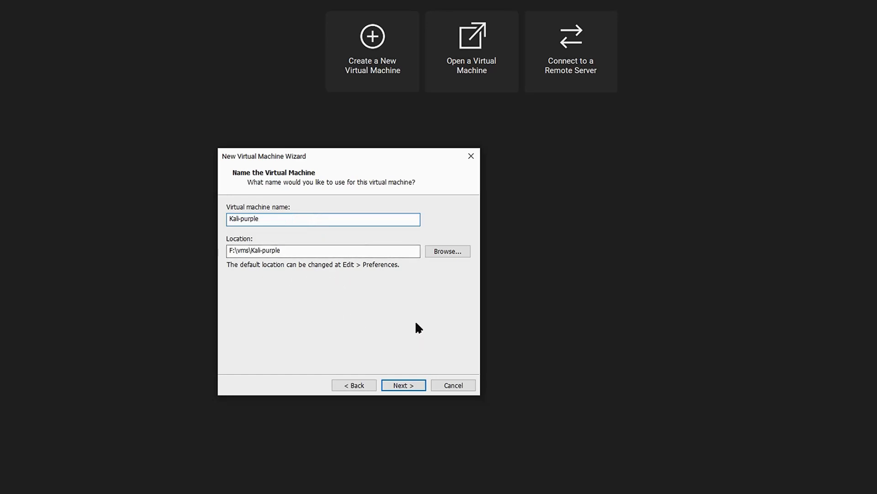
pyautogui.click(409, 385)
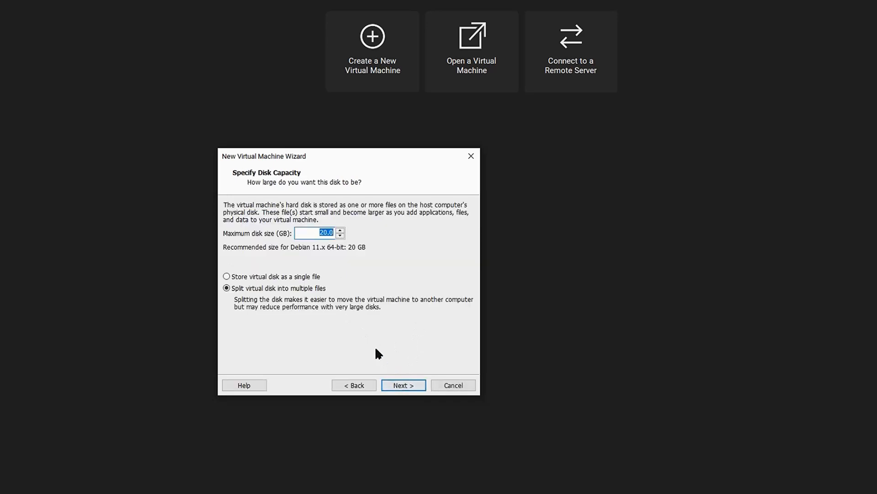
# Store the 20 GB virtual disk as a single file and finish creating the virtual machine
pyautogui.click(310, 277)
pyautogui.click(413, 386)
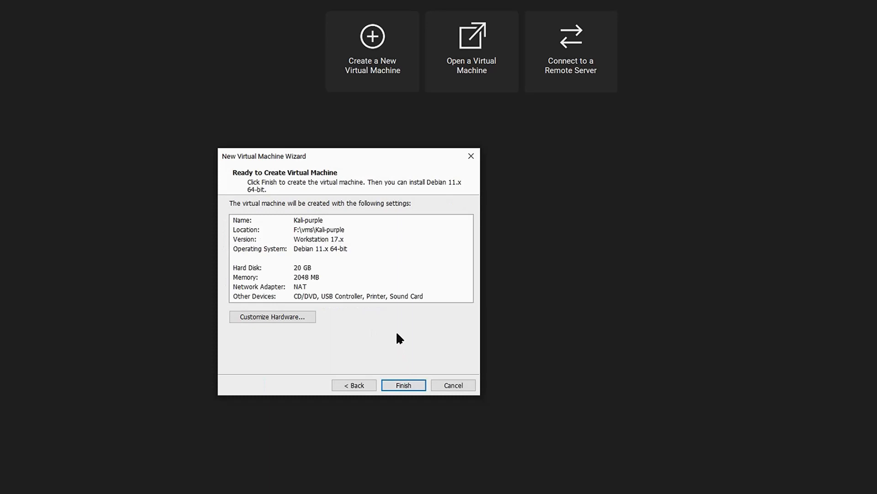
pyautogui.click(402, 386)
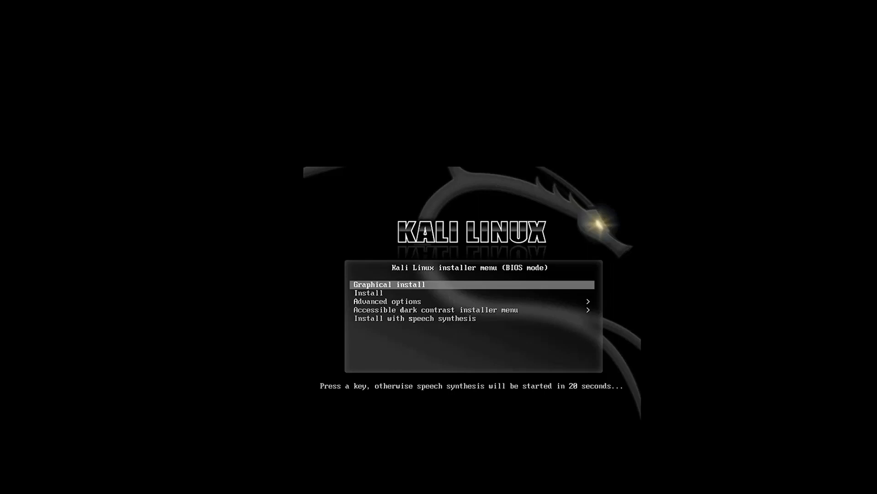
# Start the Graphical install and keep English as the installation language
pyautogui.press('Return')
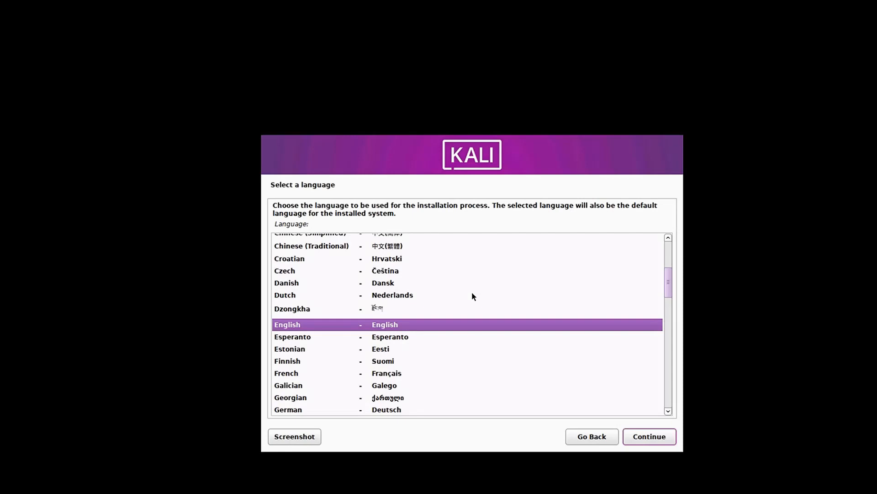
pyautogui.click(644, 437)
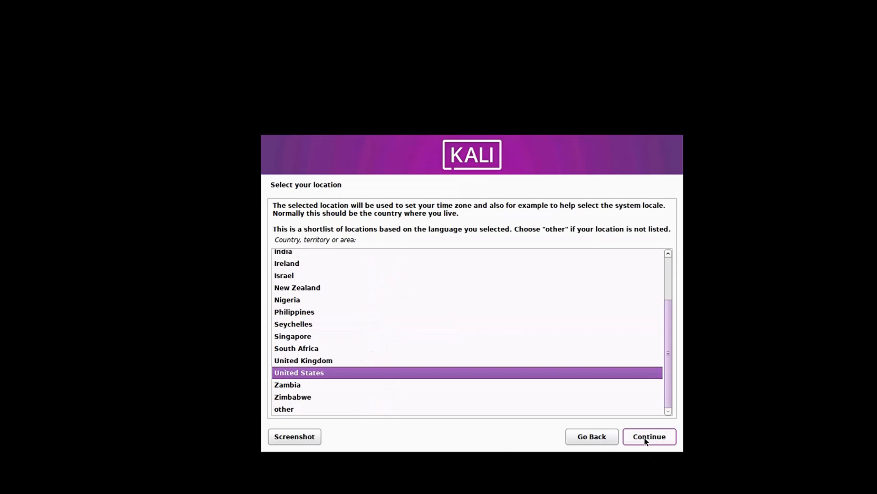
# Open the other locations list and choose Europe as the continent or region
pyautogui.moveTo(670, 382)
pyautogui.mouseDown()
pyautogui.moveTo(674, 329)
pyautogui.moveTo(677, 398)
pyautogui.mouseUp()
pyautogui.click(284, 410)
pyautogui.click(646, 440)
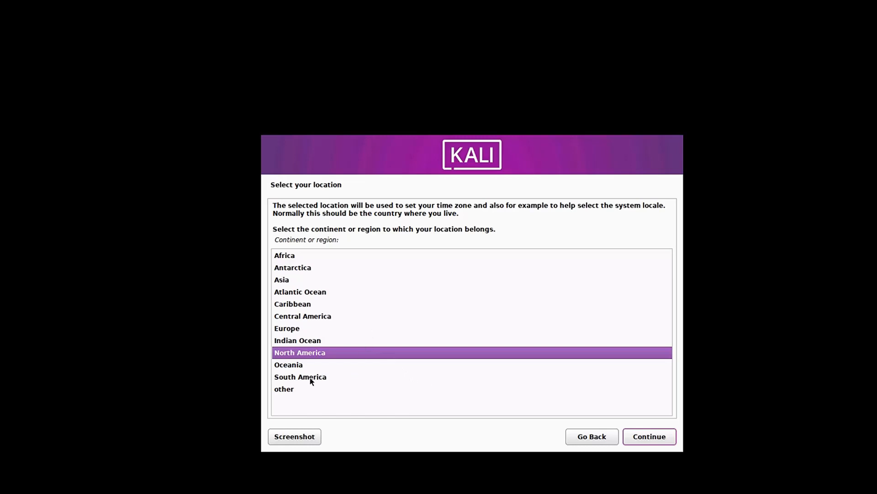
pyautogui.click(290, 390)
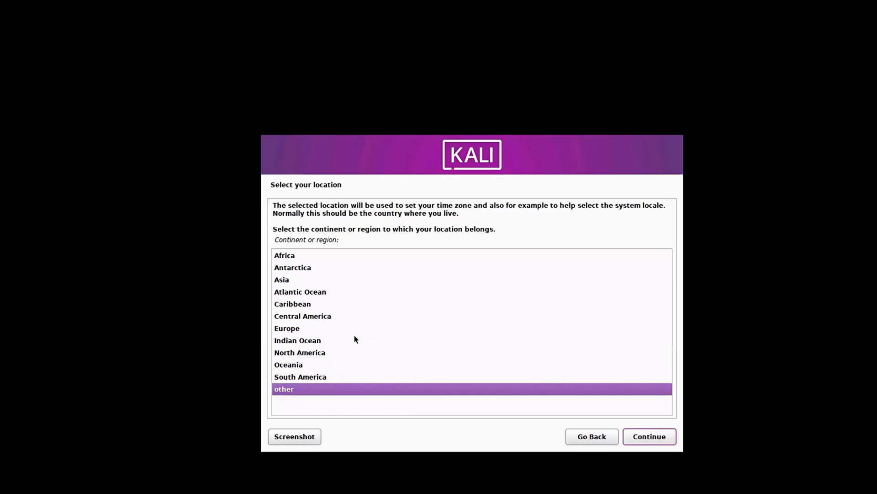
pyautogui.click(297, 329)
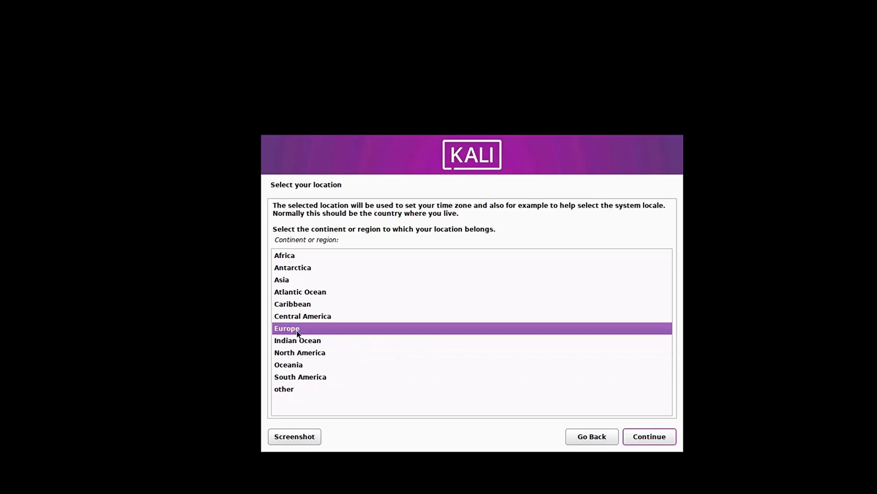
pyautogui.click(644, 438)
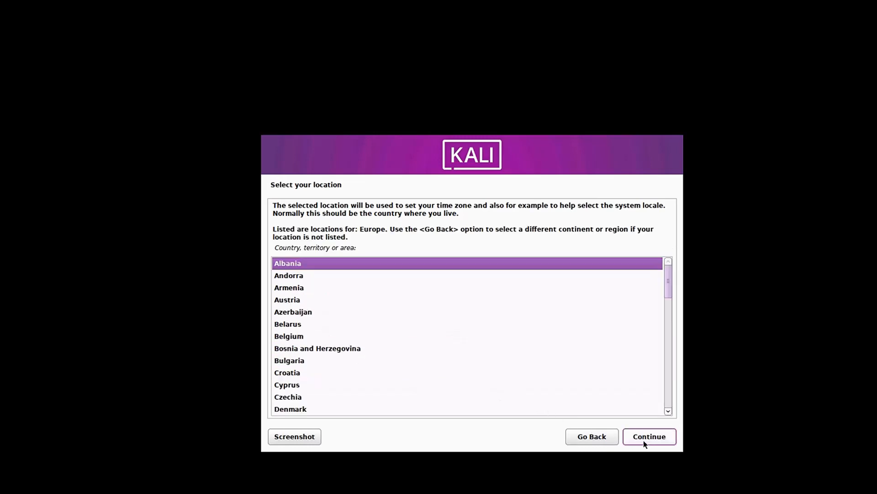
# Select Portugal as the country for the location
pyautogui.scroll(-8, 440, 370)
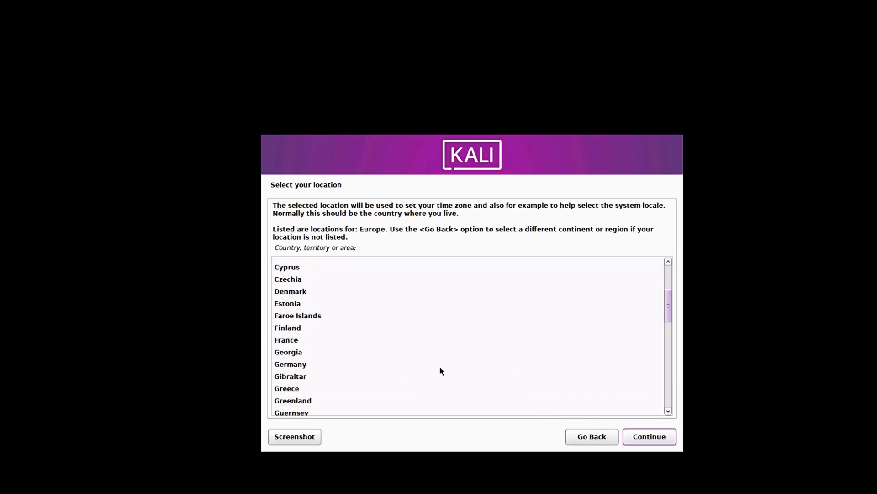
pyautogui.scroll(-4, 439, 373)
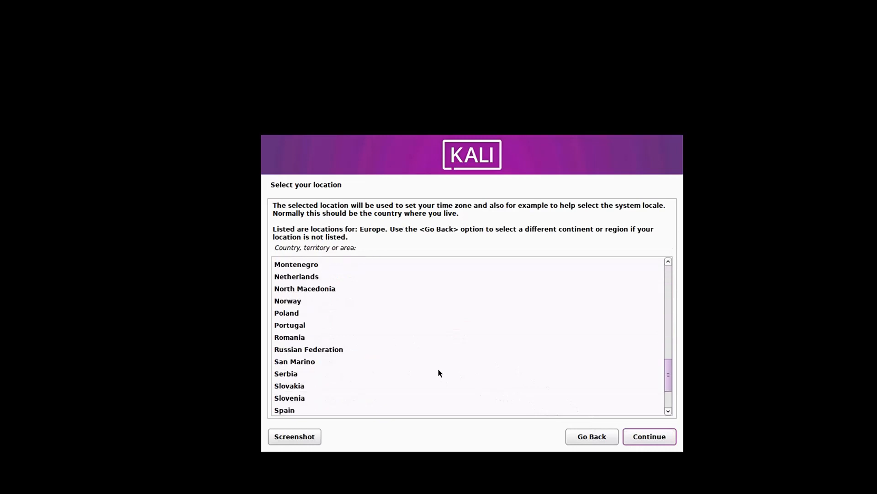
pyautogui.click(304, 329)
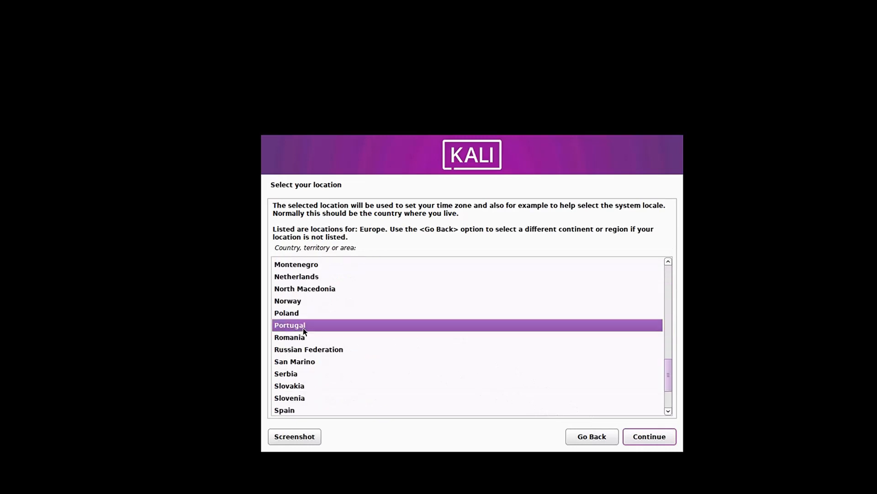
pyautogui.click(633, 440)
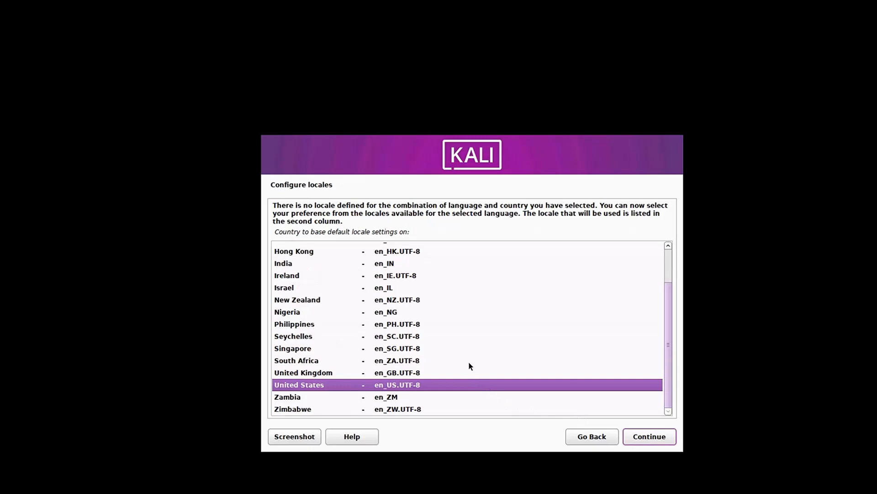
# Keep the United States en_US.UTF-8 locale and set the keyboard keymap to Portuguese
pyautogui.click(639, 440)
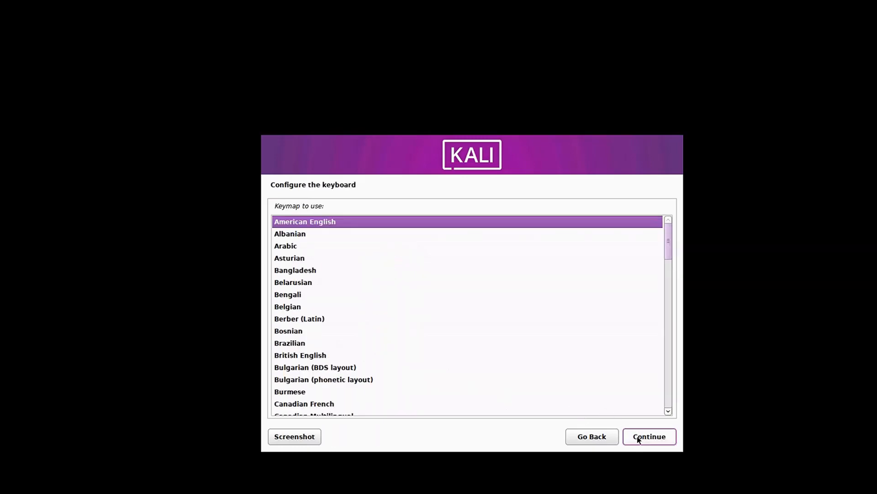
pyautogui.scroll(-3, 400, 327)
pyautogui.scroll(-6, 400, 328)
pyautogui.scroll(-12, 400, 327)
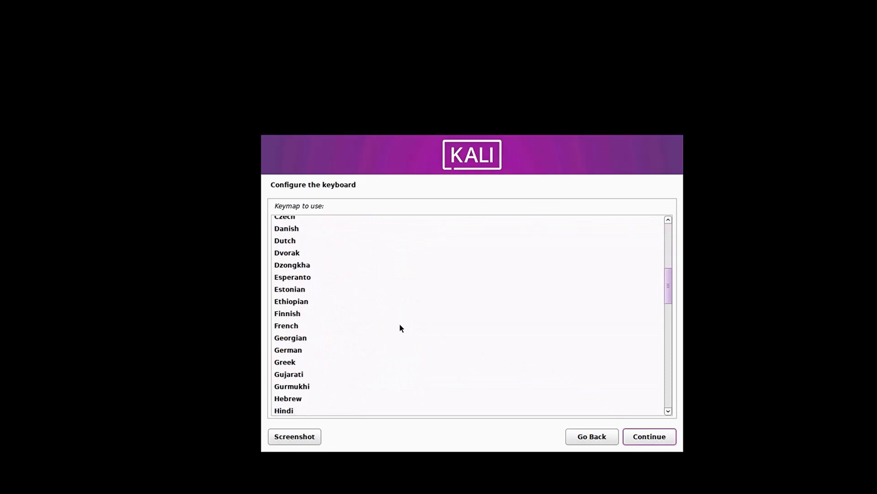
pyautogui.scroll(-10, 400, 328)
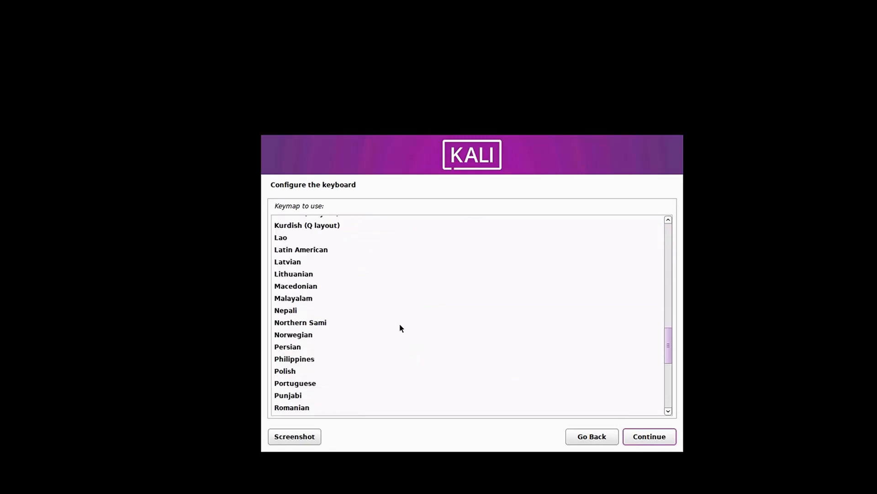
pyautogui.click(317, 384)
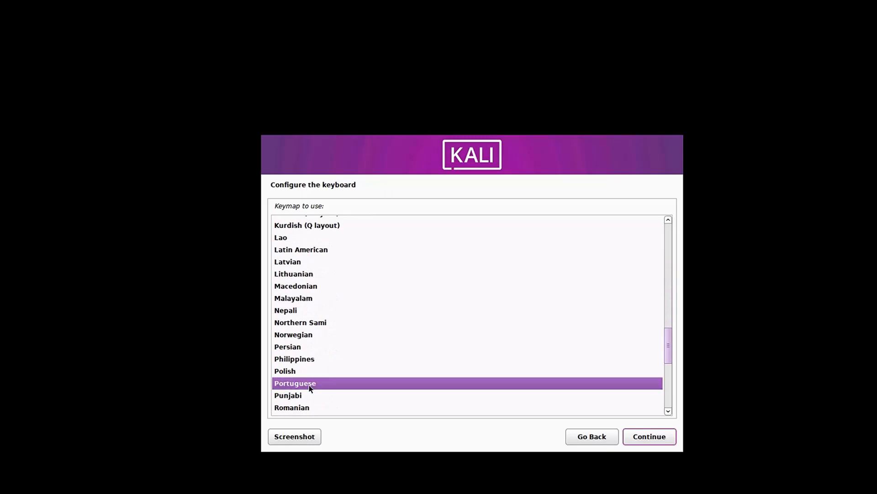
pyautogui.click(649, 441)
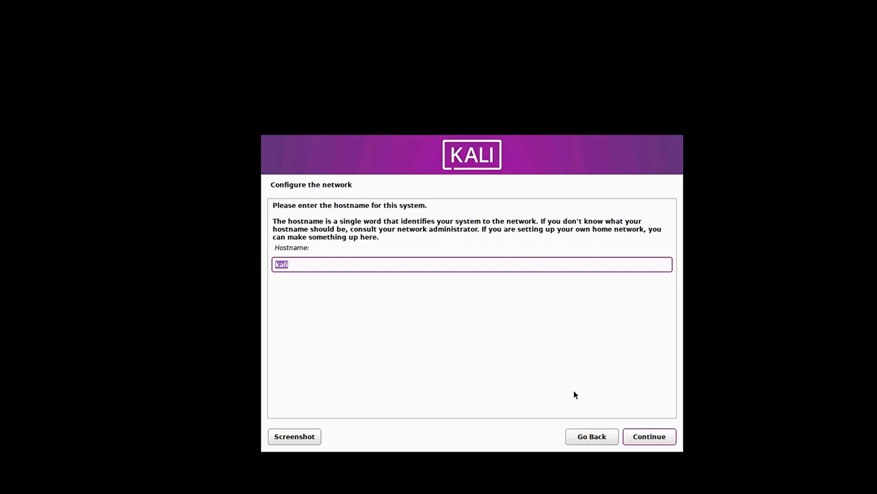
# Keep the hostname kali and leave the domain name empty
pyautogui.click(648, 437)
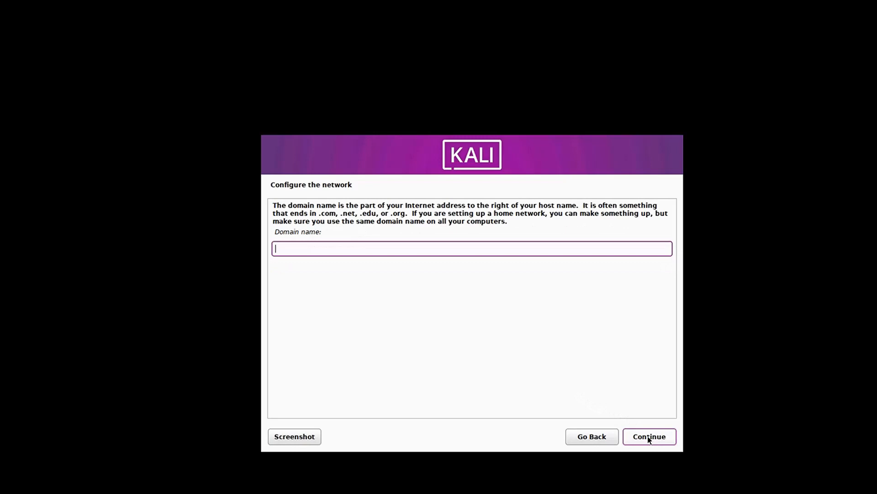
pyautogui.click(649, 438)
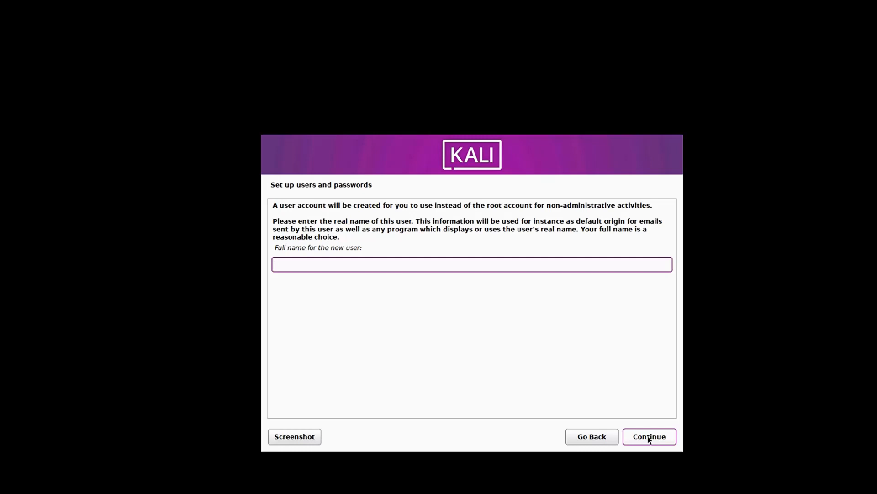
# Enter kali1 as the new user's full name and keep kali1 as the account username
pyautogui.write('kal')
pyautogui.write('1')
pyautogui.click(653, 438)
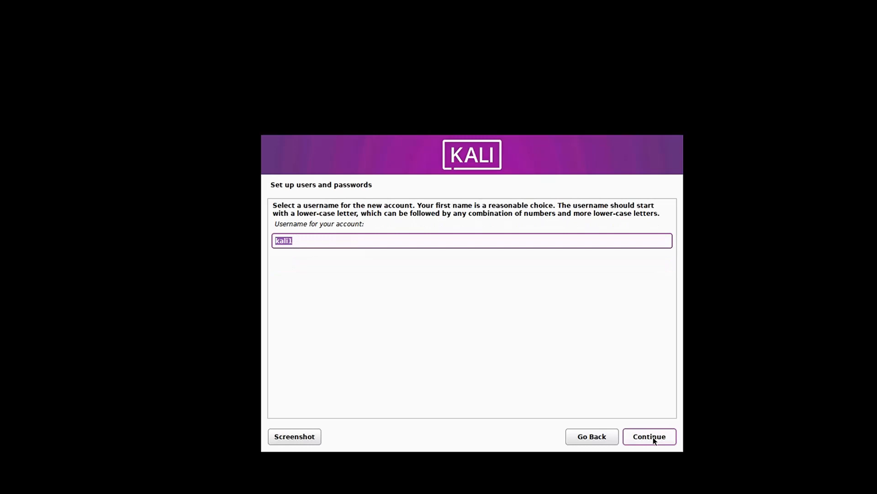
pyautogui.click(654, 439)
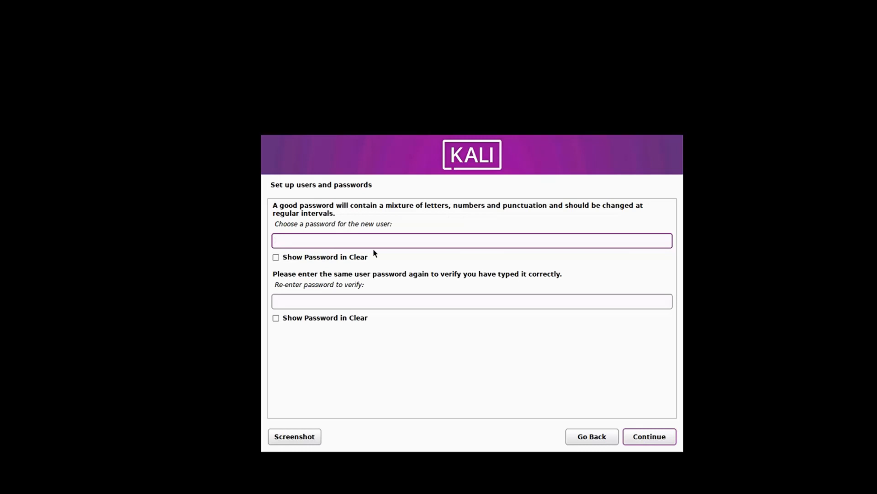
# Enter the new user's password and re-enter it to verify
pyautogui.write('kali1')
pyautogui.click(330, 302)
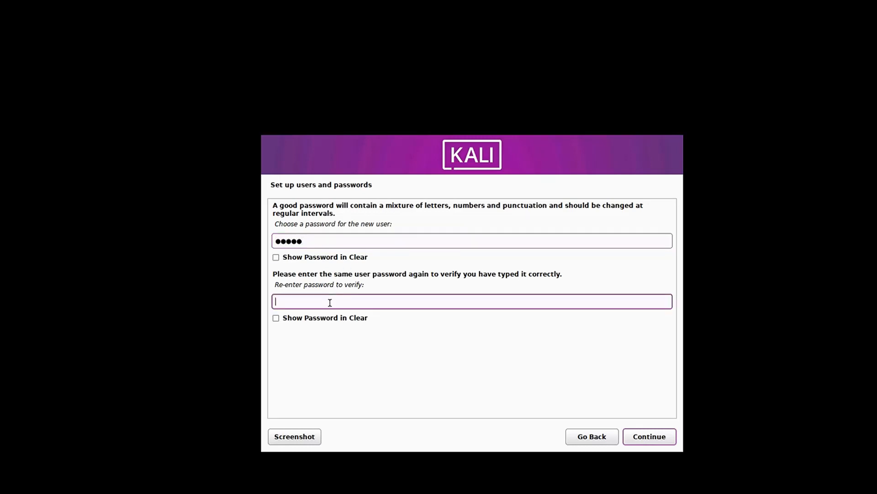
pyautogui.write('kali1')
pyautogui.click(638, 443)
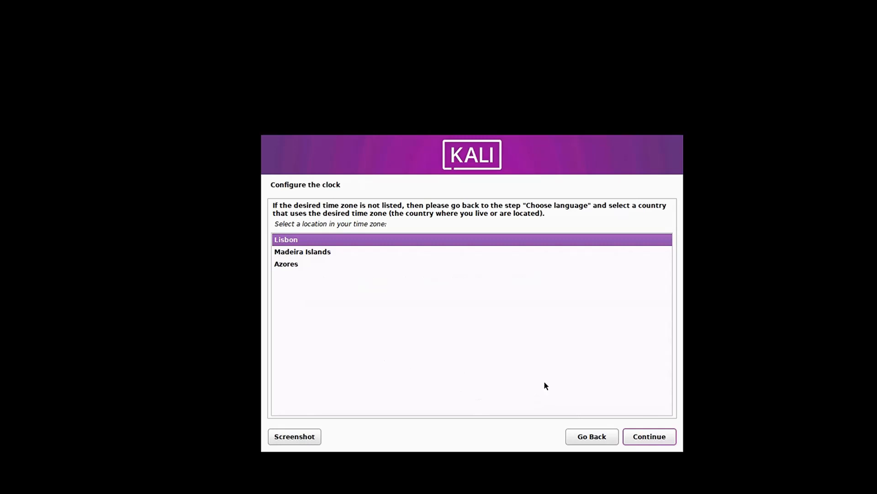
# Accept the Lisbon time zone and guided partitioning using the entire SCSI3 sda disk
pyautogui.click(649, 438)
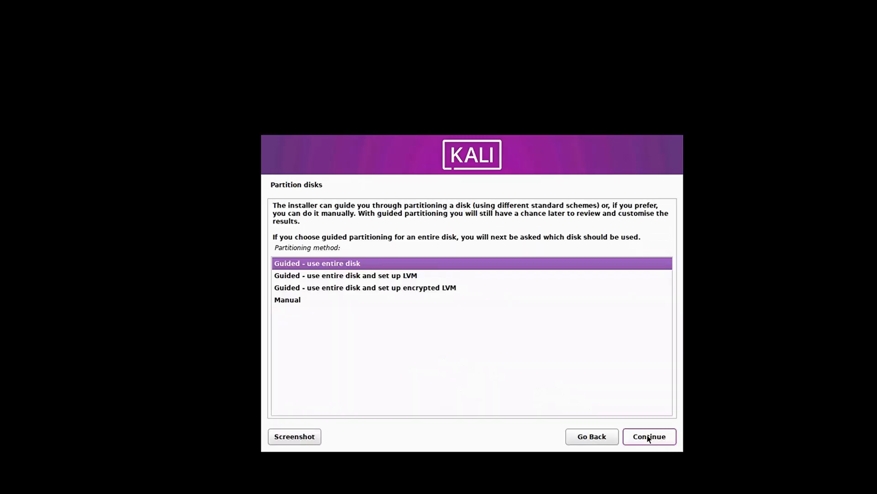
pyautogui.click(649, 438)
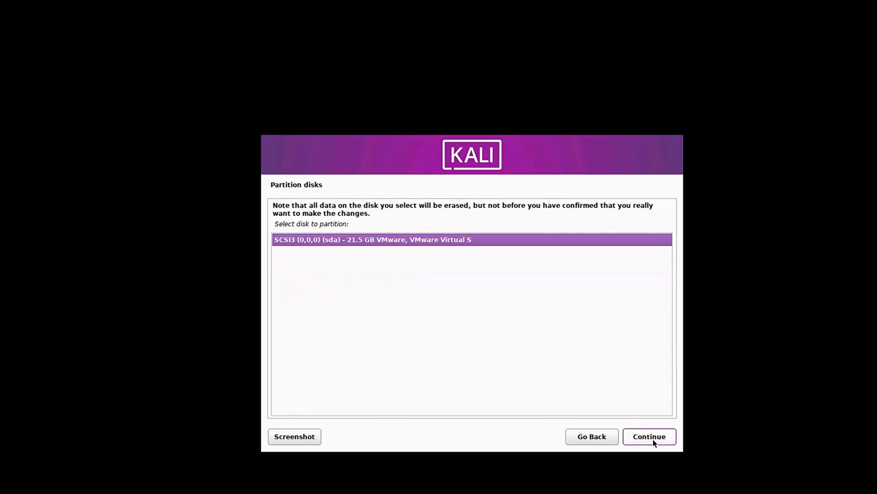
pyautogui.click(653, 440)
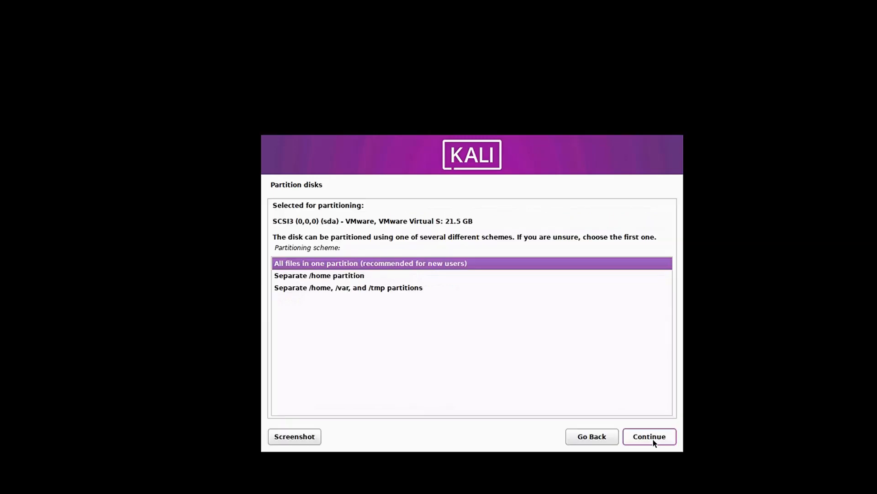
# Keep all files in one partition, finish partitioning, and confirm writing the changes to disk
pyautogui.click(654, 441)
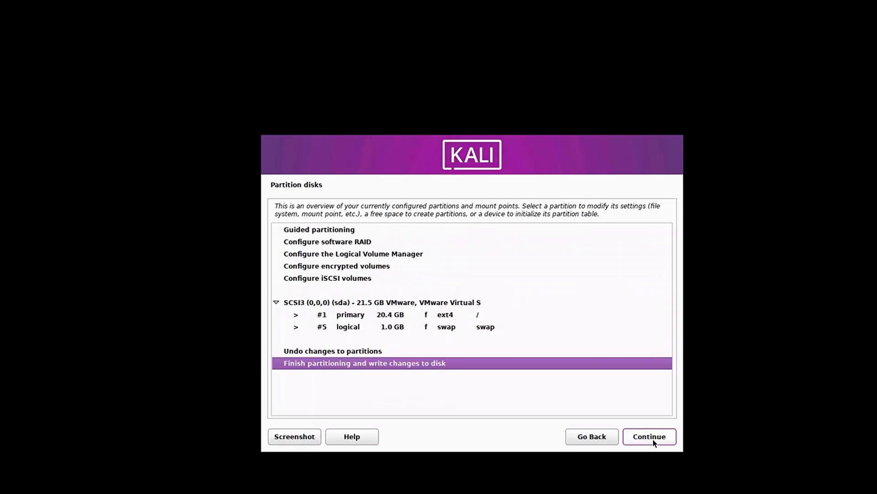
pyautogui.click(654, 442)
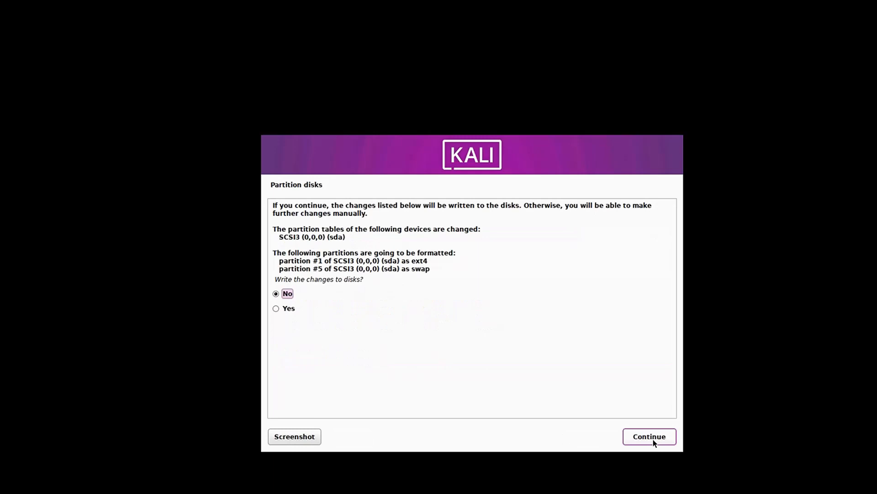
pyautogui.click(277, 310)
pyautogui.click(654, 439)
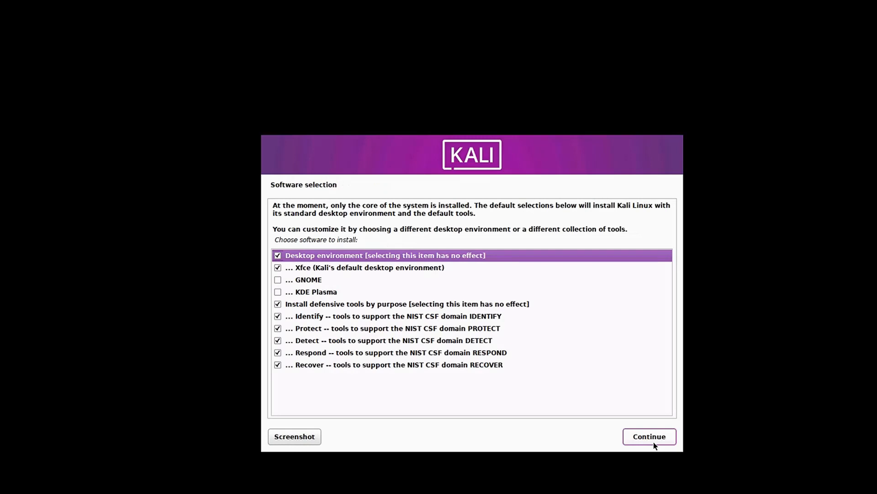
# Keep the default Xfce and defensive tools software selection, and install the GRUB boot loader on /dev/sda
pyautogui.click(649, 437)
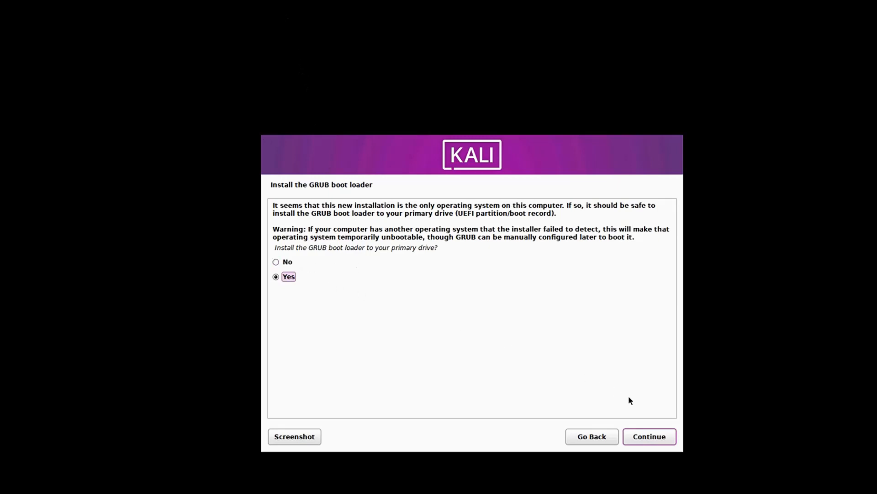
pyautogui.click(648, 437)
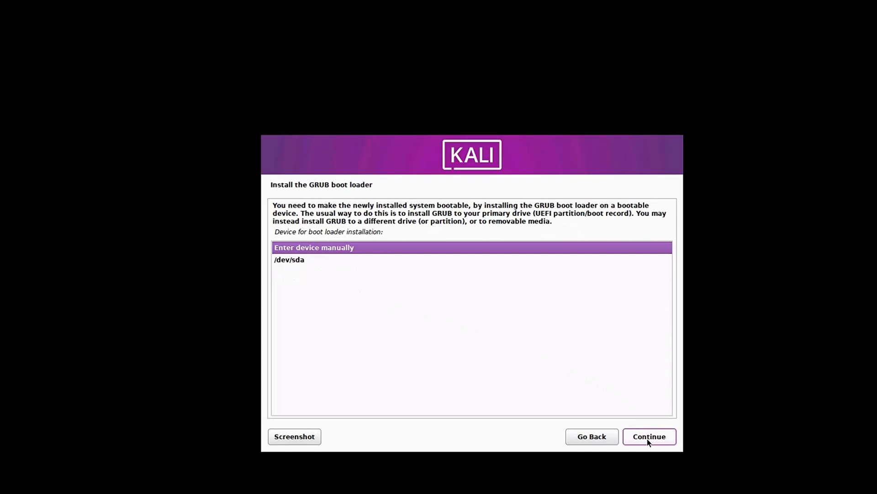
pyautogui.click(320, 260)
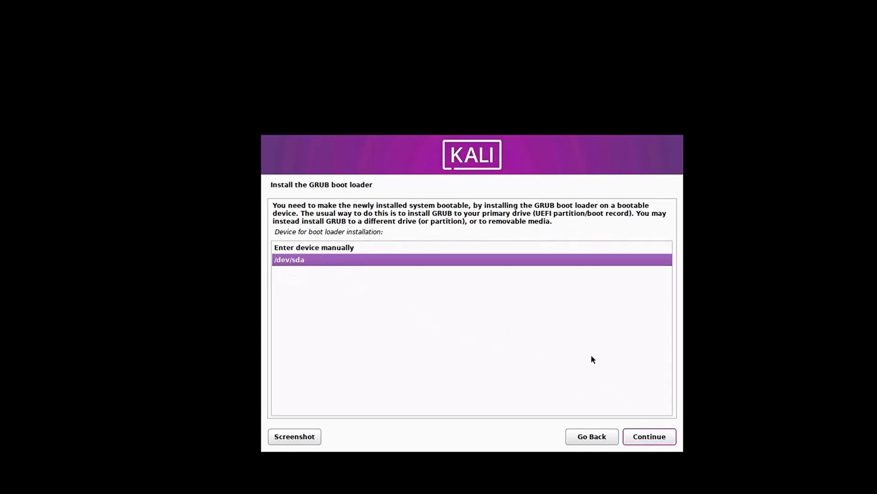
pyautogui.click(643, 437)
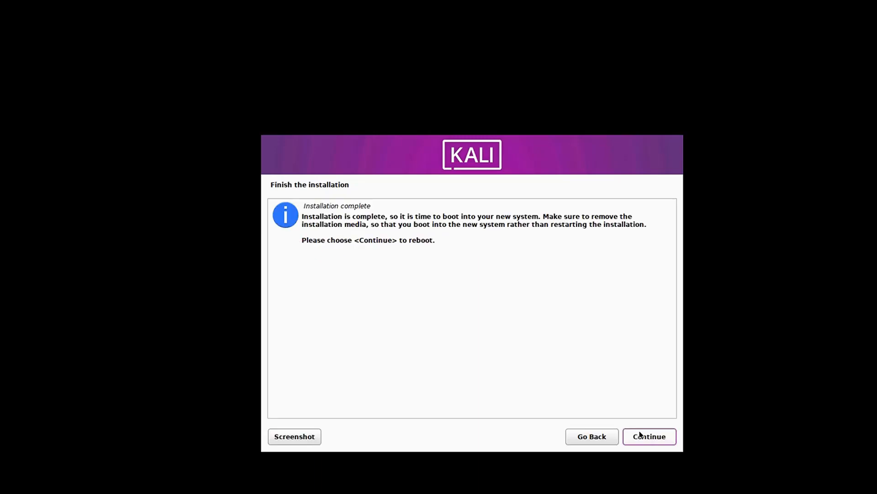
# Finish the installation to reboot, and boot the Kali GNU/Linux entry
pyautogui.click(663, 441)
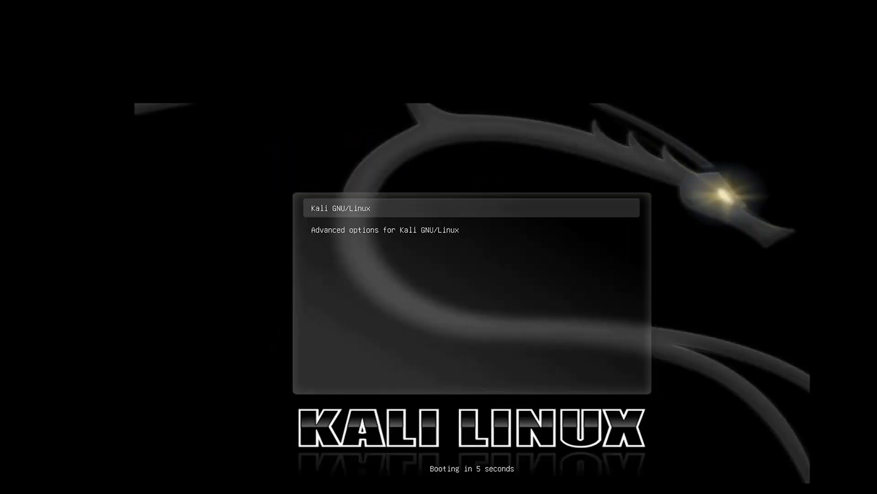
pyautogui.press('Return')
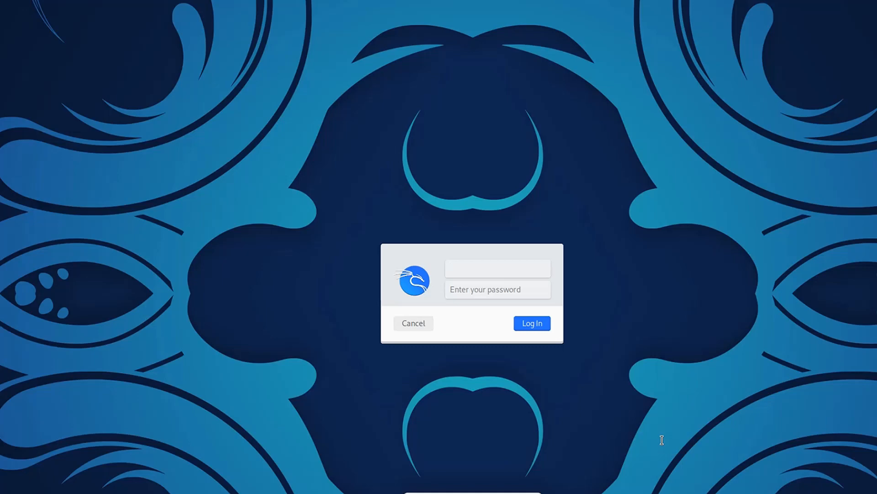
# Log in to the desktop as kali1 with the account password
pyautogui.write('kali1')
pyautogui.click(499, 294)
pyautogui.write('kali1')
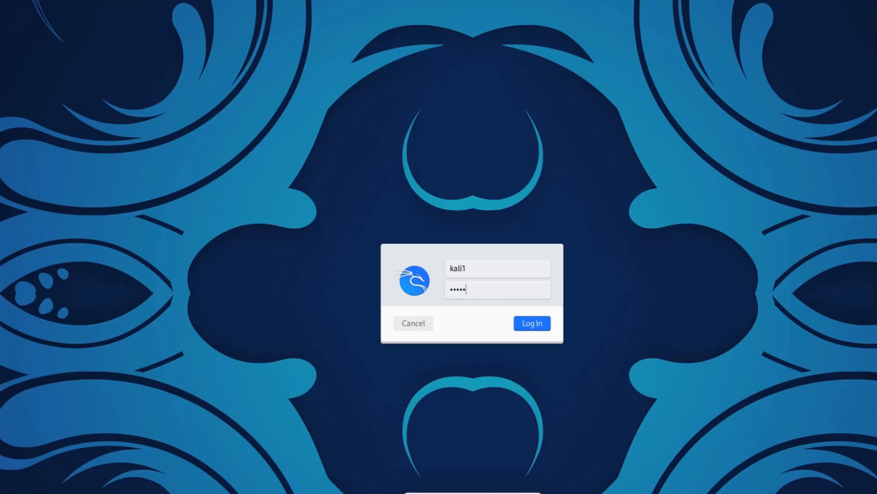
pyautogui.click(525, 325)
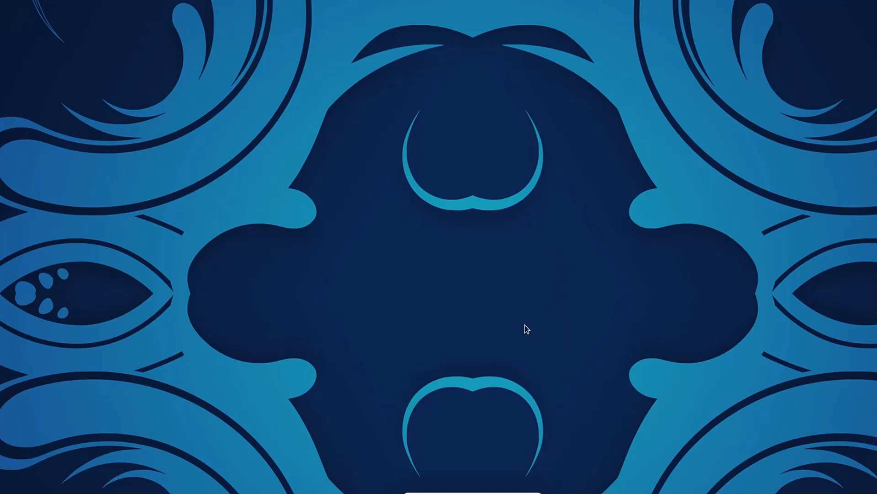